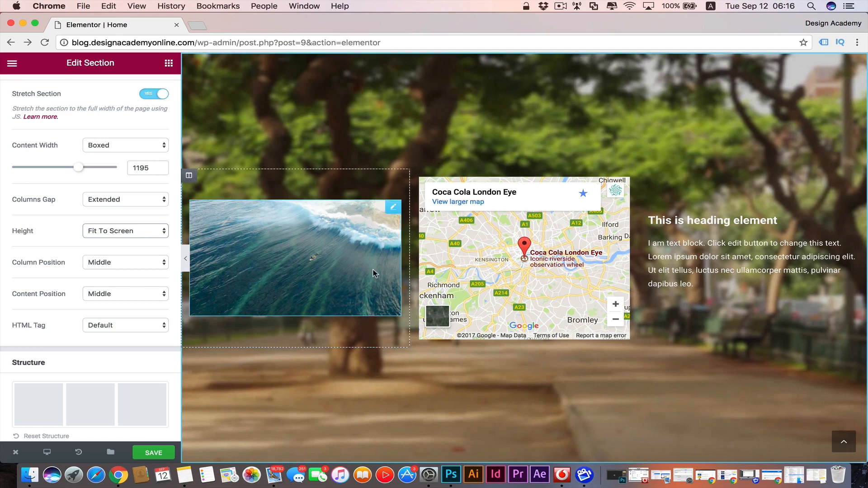
Open the ocean image's settings and view its available link targets, keeping None
left_click(374, 271)
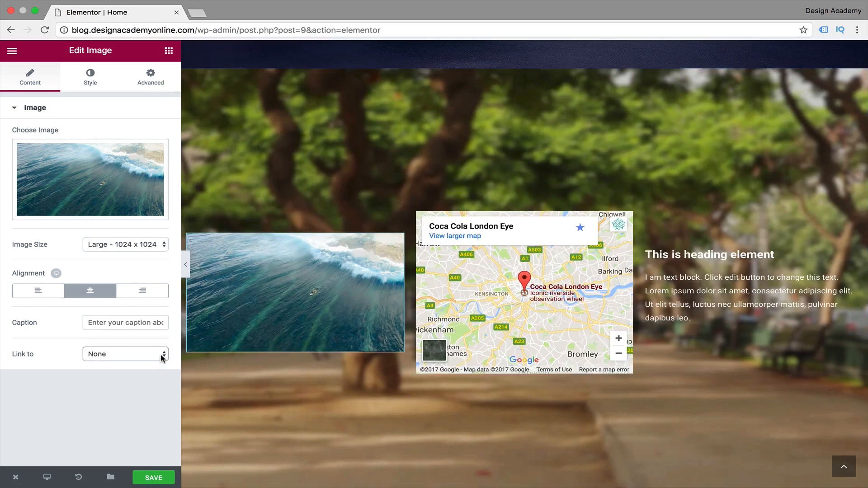
left_click(163, 356)
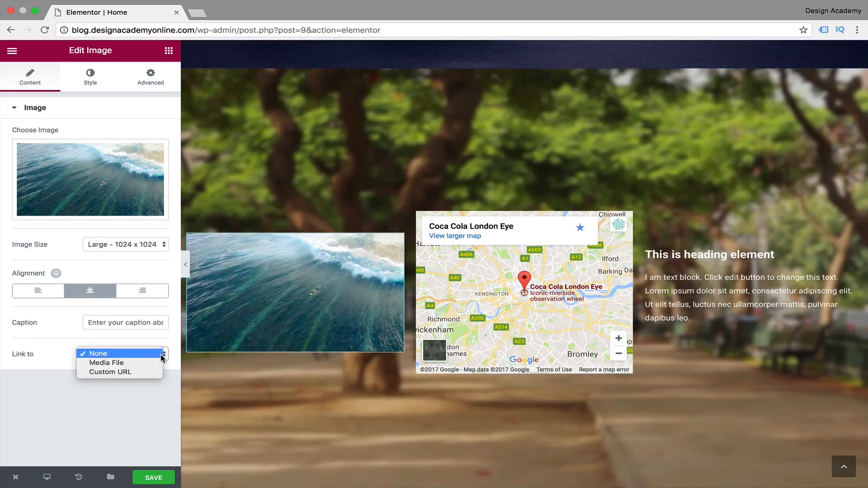
left_click(50, 355)
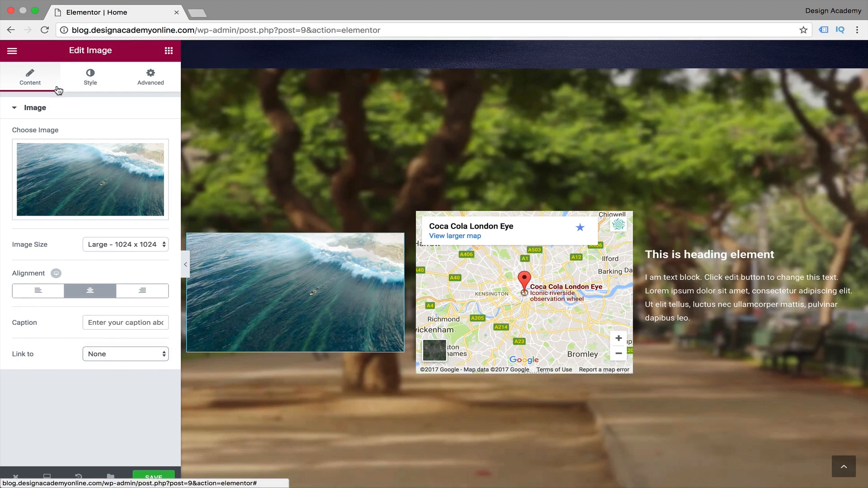
Try the image's size and opacity controls in its style settings, and set its hover animation to Grow
left_click(92, 79)
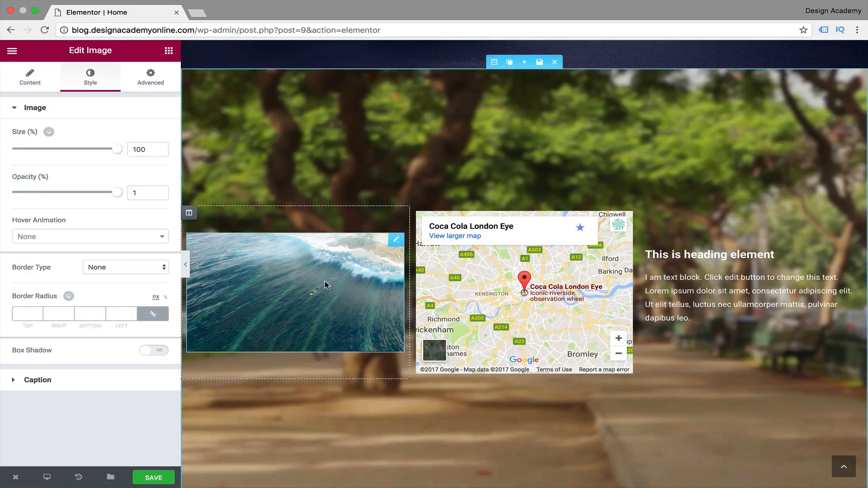
mouse_move(118, 150)
left_mouse_down()
mouse_move(86, 150)
mouse_move(120, 150)
left_mouse_up()
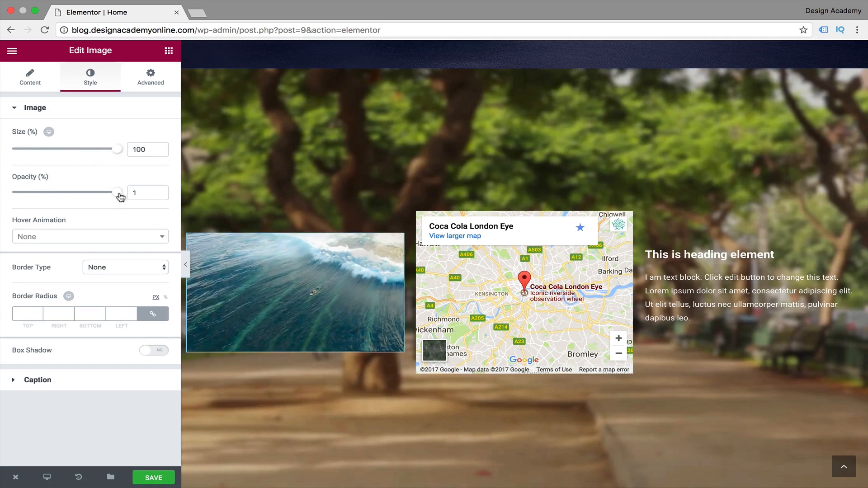
mouse_move(120, 195)
left_mouse_down()
mouse_move(56, 194)
mouse_move(129, 193)
left_mouse_up()
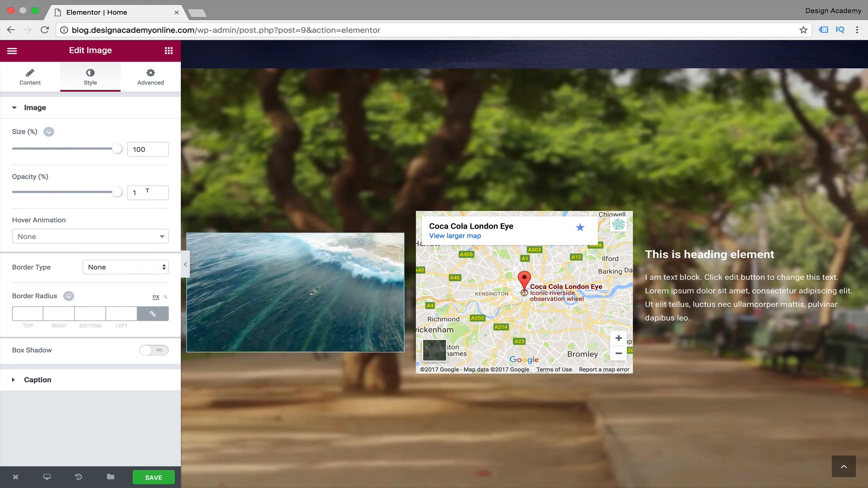
left_click(163, 239)
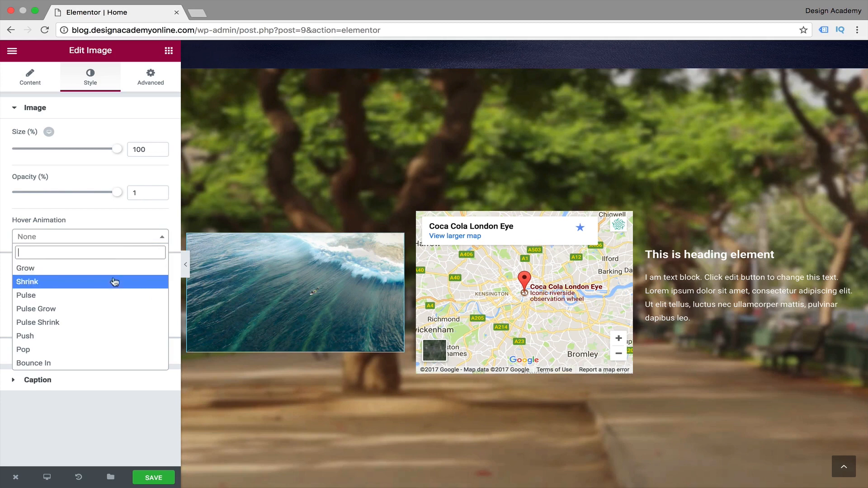
left_click(101, 295)
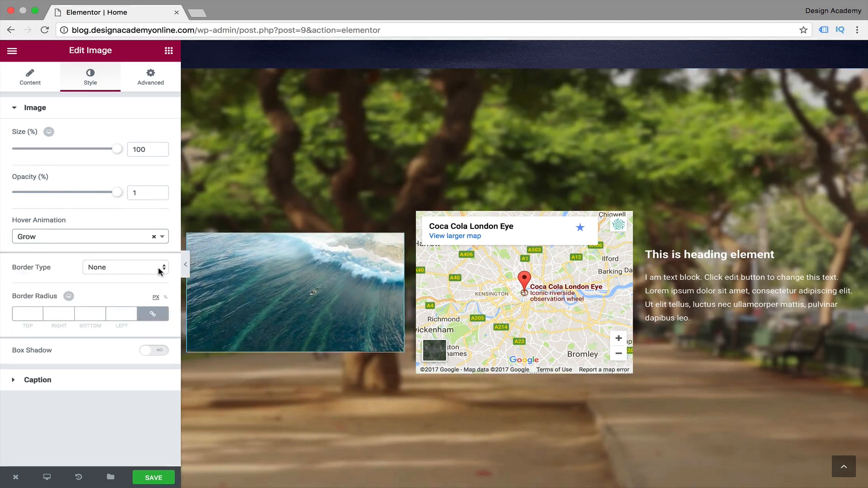
Give the image a solid border in light blue #6ec1e4
left_click(161, 271)
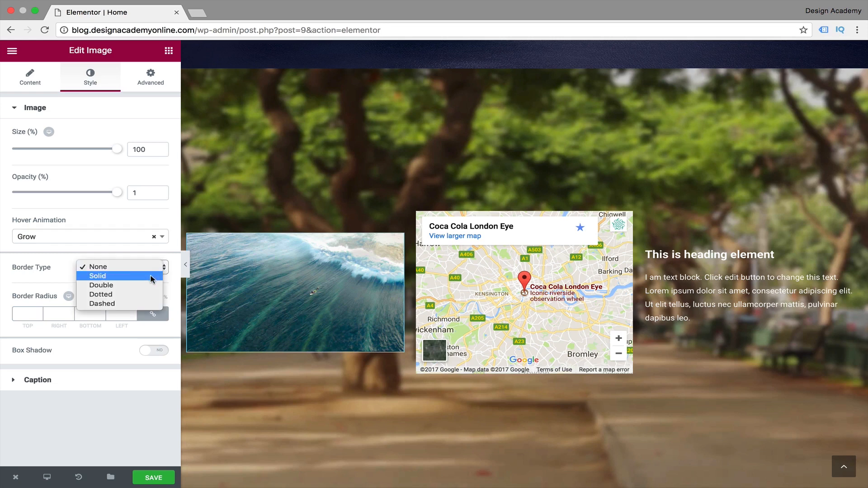
left_click(152, 277)
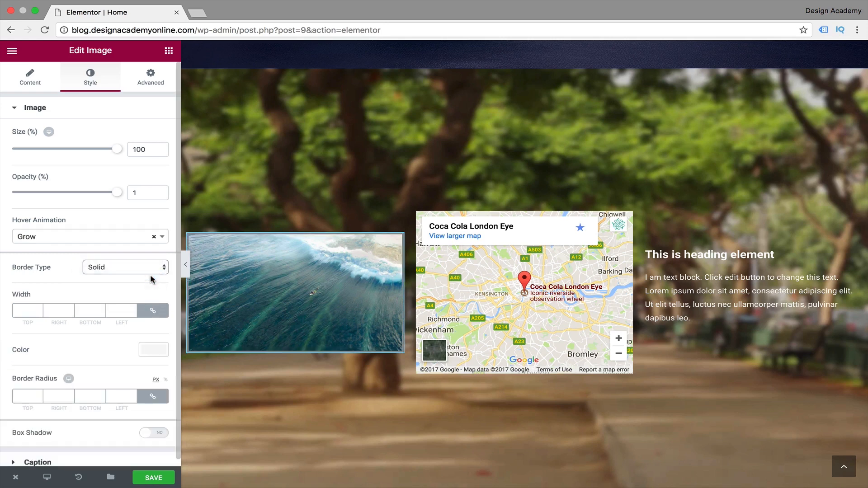
left_click(158, 356)
scroll(113, 397, "down", 1)
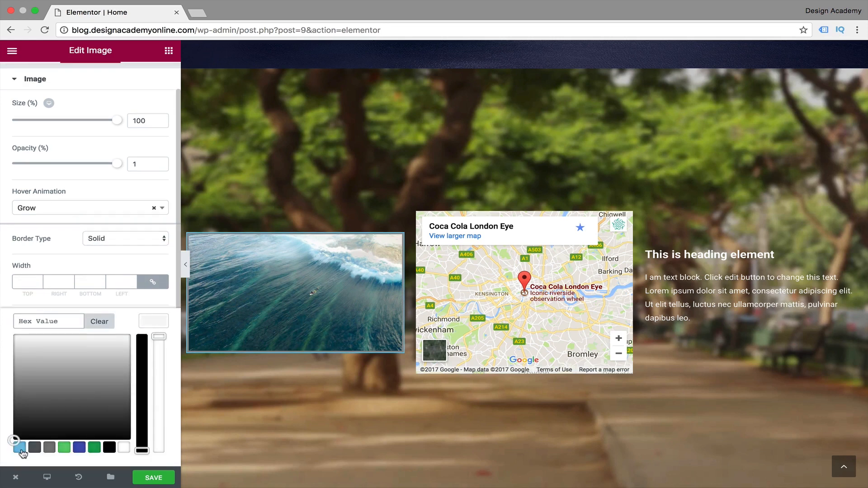
left_click(20, 449)
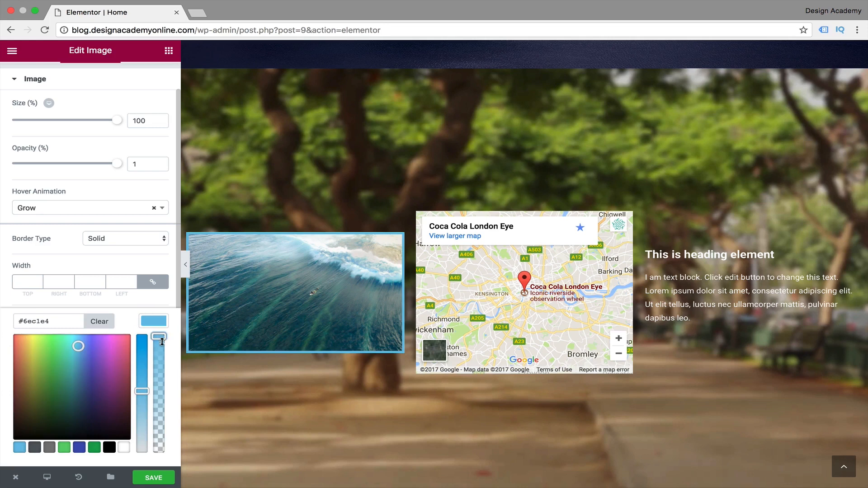
left_click_drag(158, 339, 159, 378)
left_click(50, 305)
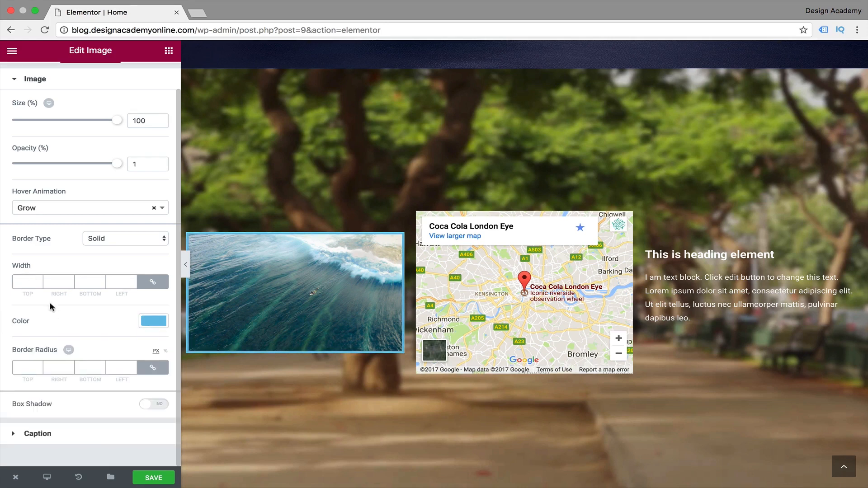
Try image border widths of 20 and 10 on all sides, and clear the width values
left_click(28, 280)
type("20")
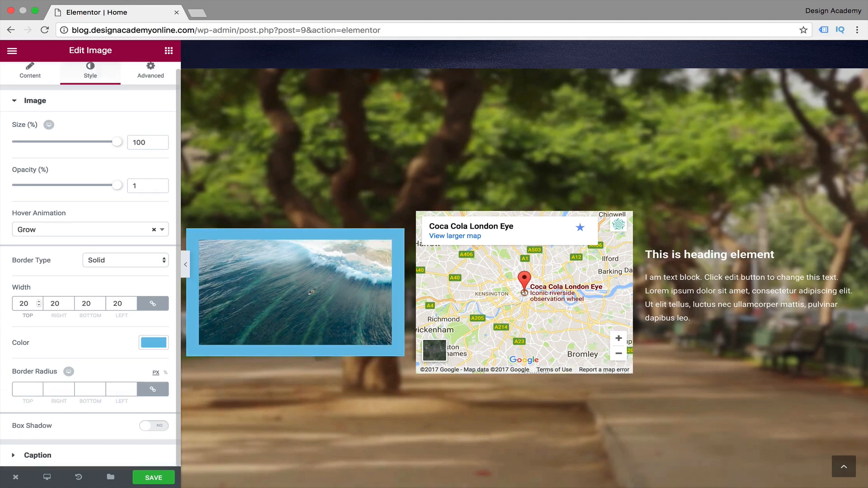
key("BackSpace")
key("BackSpace")
type("10")
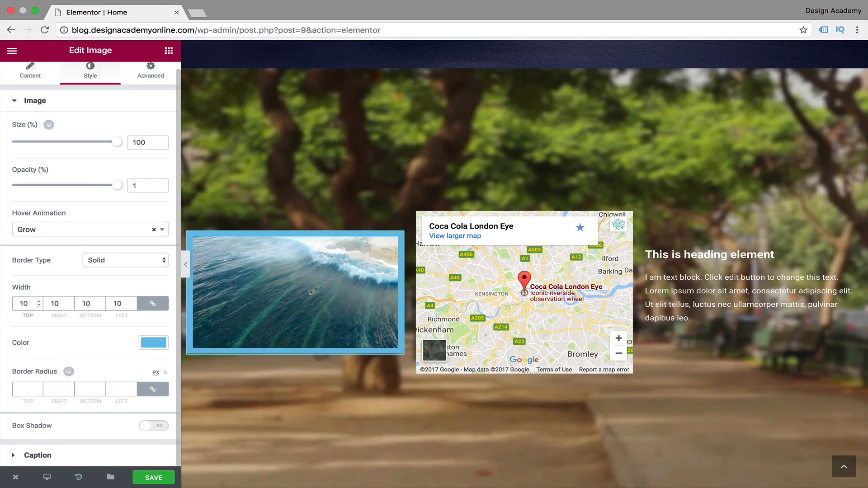
key("BackSpace")
key("BackSpace")
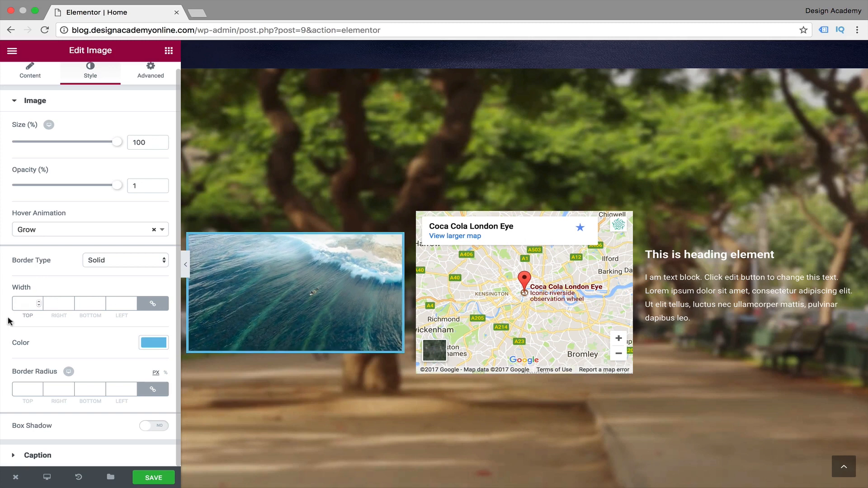
Set the image's border radius to 10 px on all corners and try the box shadow on and off
left_click(34, 386)
type("5")
key("BackSpace")
type("10")
left_click(144, 428)
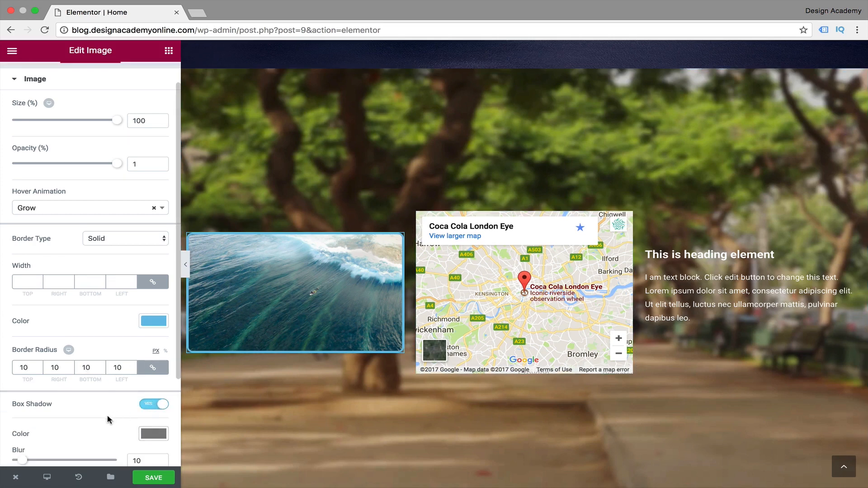
scroll(109, 420, "down", 3)
left_click(162, 299)
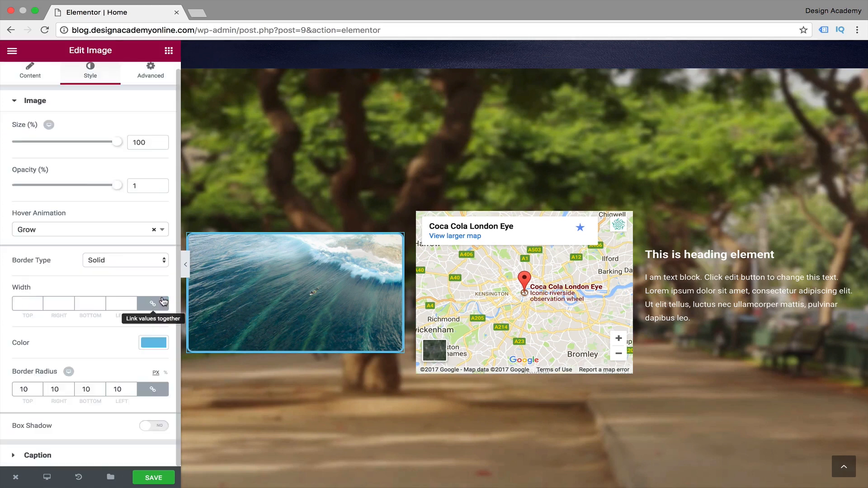
Set the image's border radius to 0 on all corners
left_click(28, 385)
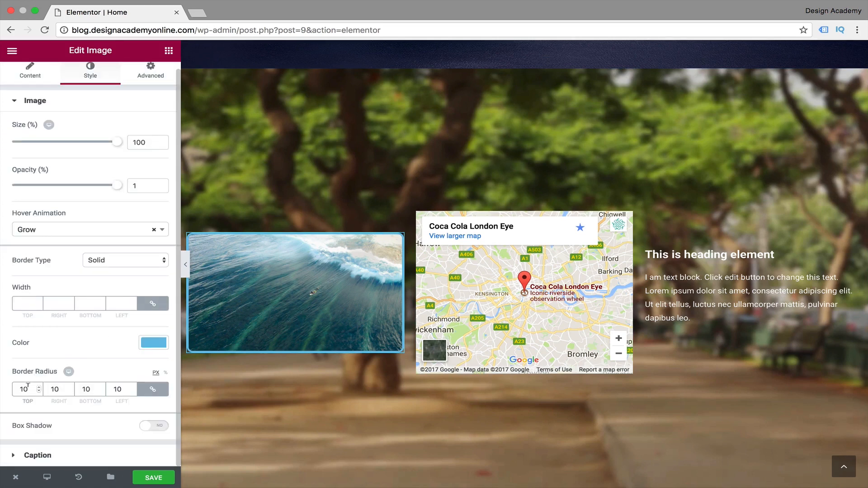
key("BackSpace")
key("BackSpace")
type("0")
Try a dotted border on the image and set its border type to None
left_click(164, 260)
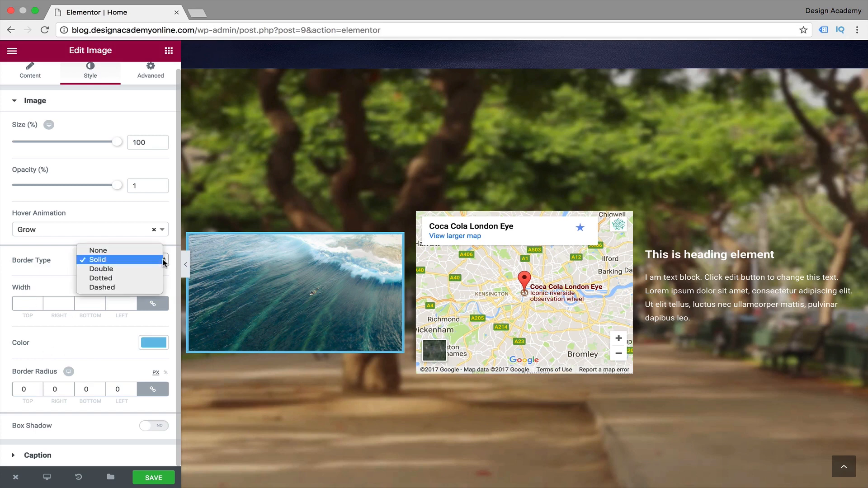
left_click(144, 277)
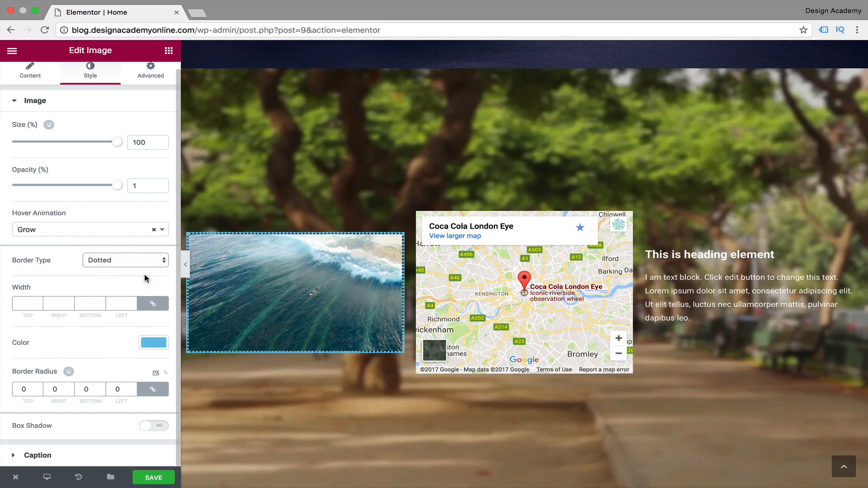
left_click(165, 262)
left_click(145, 232)
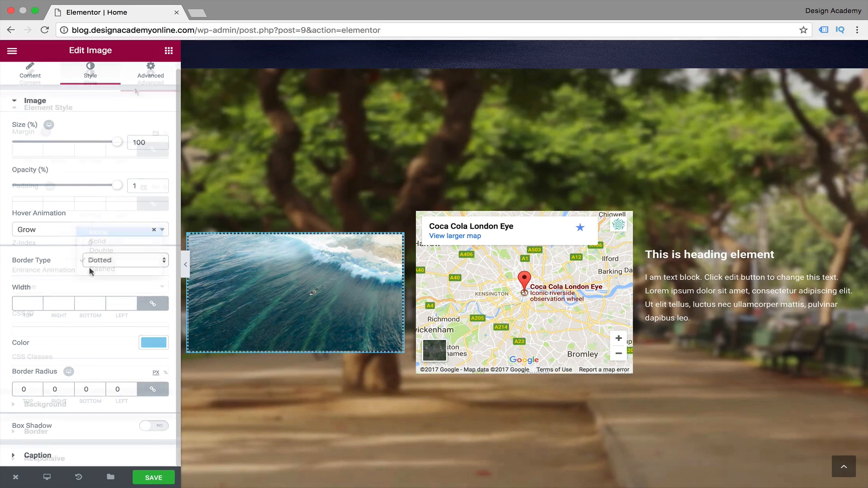
Set the image's padding to 10 px on all sides in its advanced settings
left_click(153, 77)
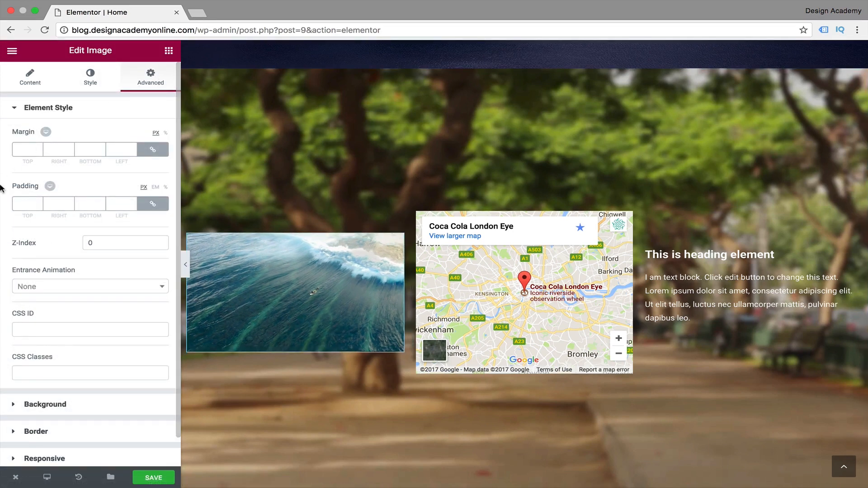
left_click(29, 199)
type("10")
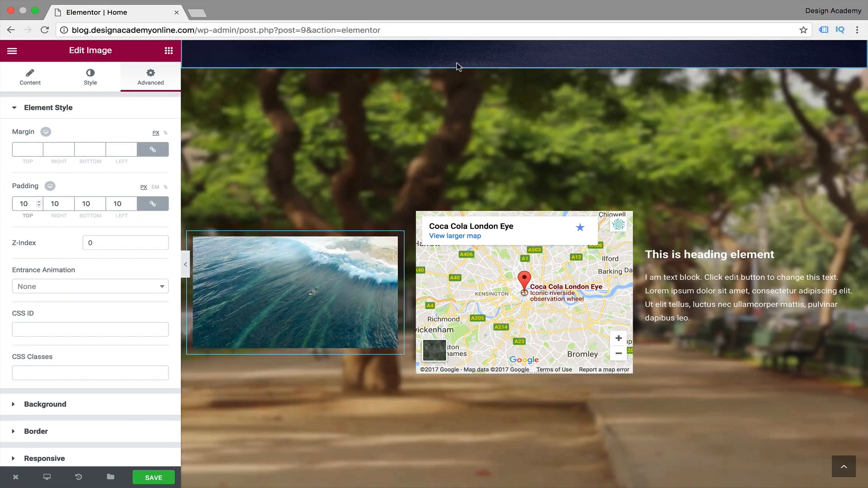
Clear the image's hover animation and return to its advanced settings
left_click(88, 81)
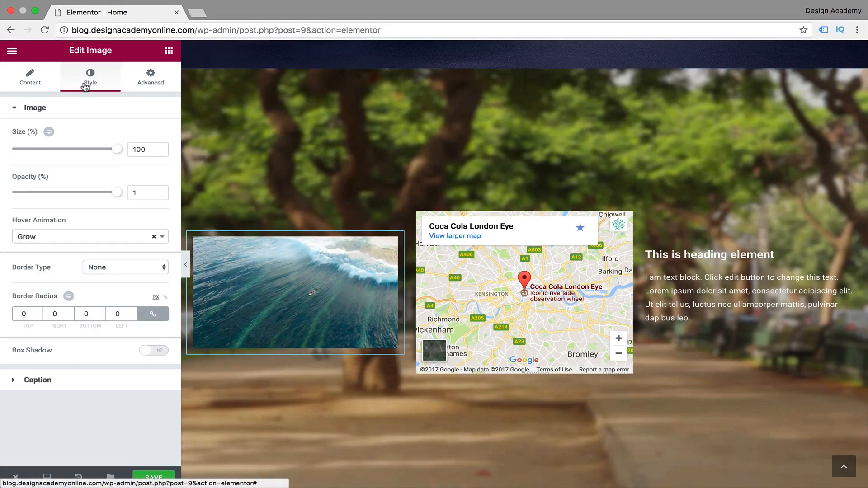
left_click(154, 237)
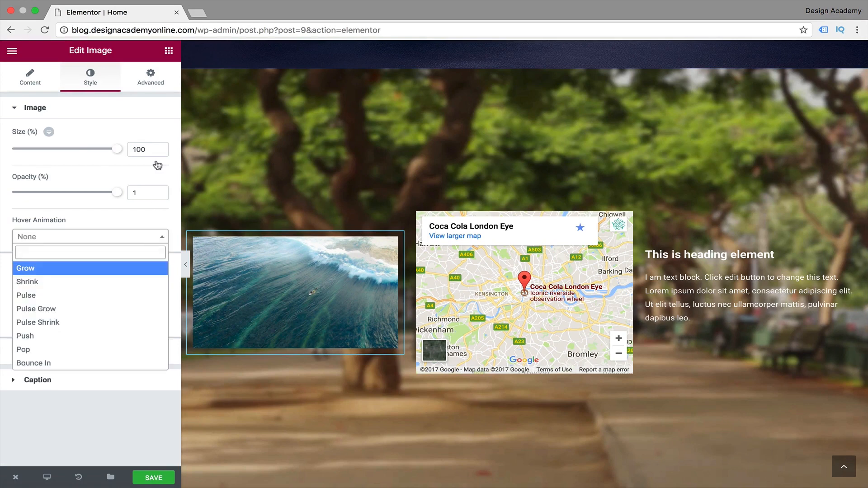
left_click(151, 81)
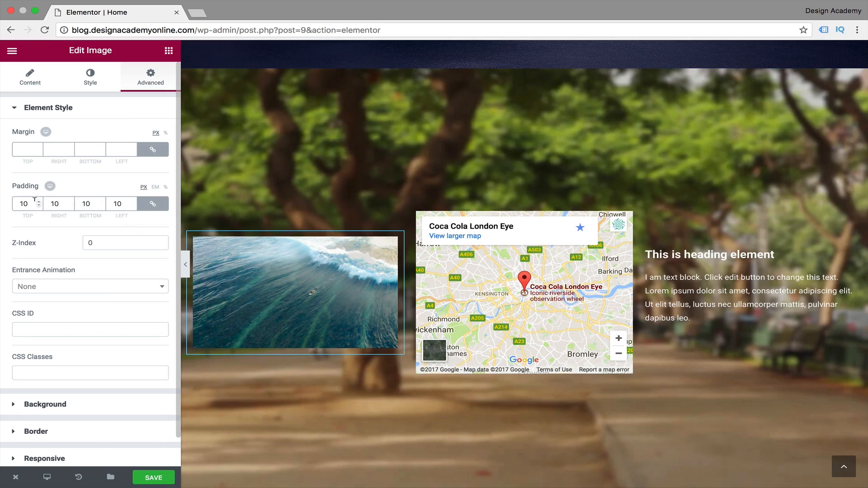
Set the image's padding to 0 on all sides
left_click_drag(34, 203, 1, 211)
key("BackSpace")
key("BackSpace")
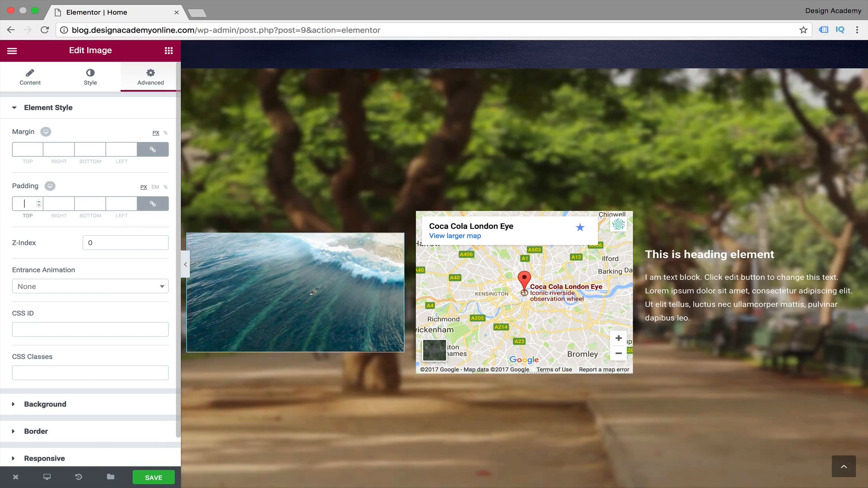
type("0")
Unlink the image's padding sides, try 10 px at the top and 100 px at the right, and restore both to 0
left_click(165, 207)
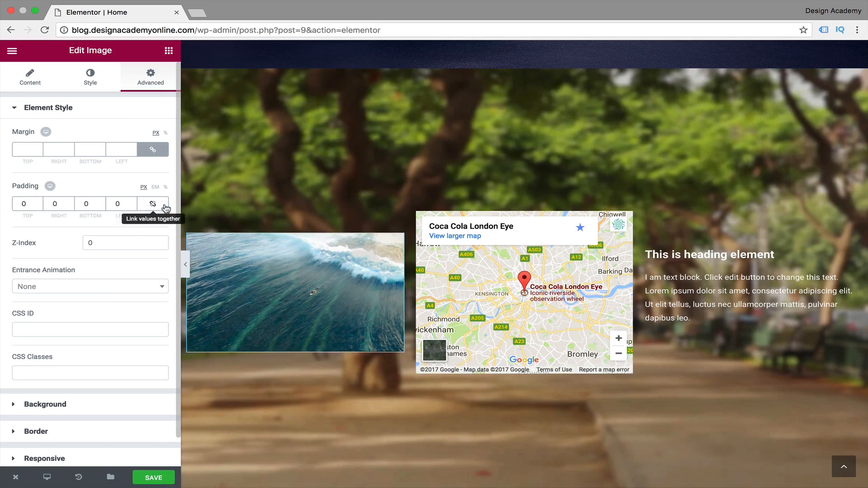
double_click(20, 202)
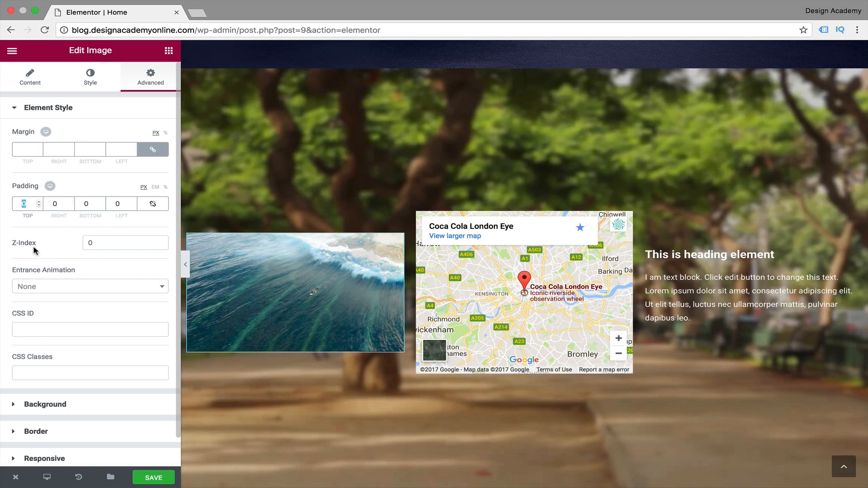
type("10")
key("BackSpace")
key("BackSpace")
left_click(52, 203)
type("100")
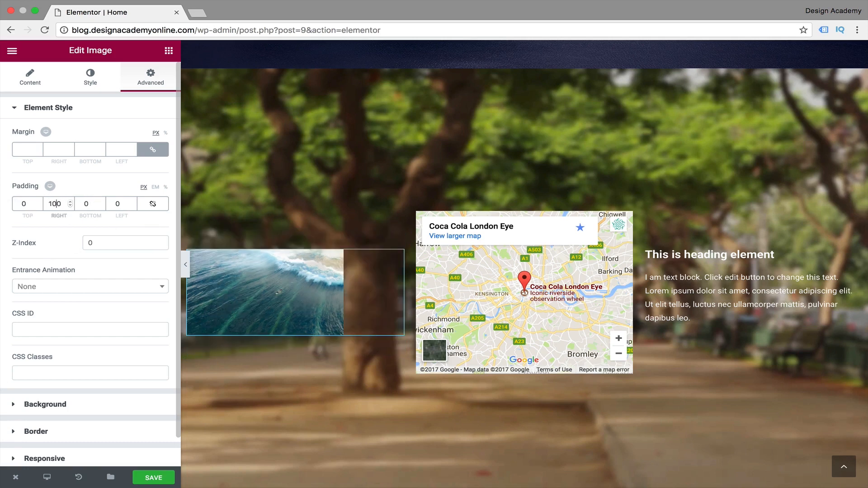
key("BackSpace")
key("BackSpace")
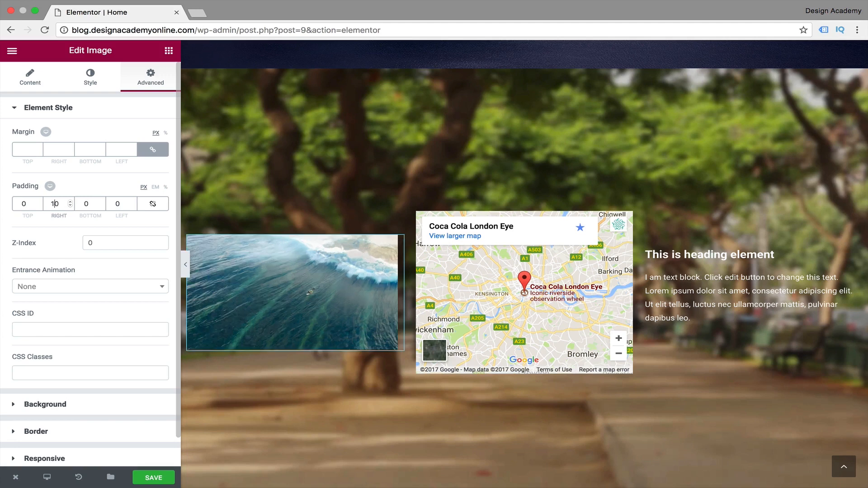
Try margins of 10 px and 100 px on all sides of the image, and return them to 0
left_click(41, 149)
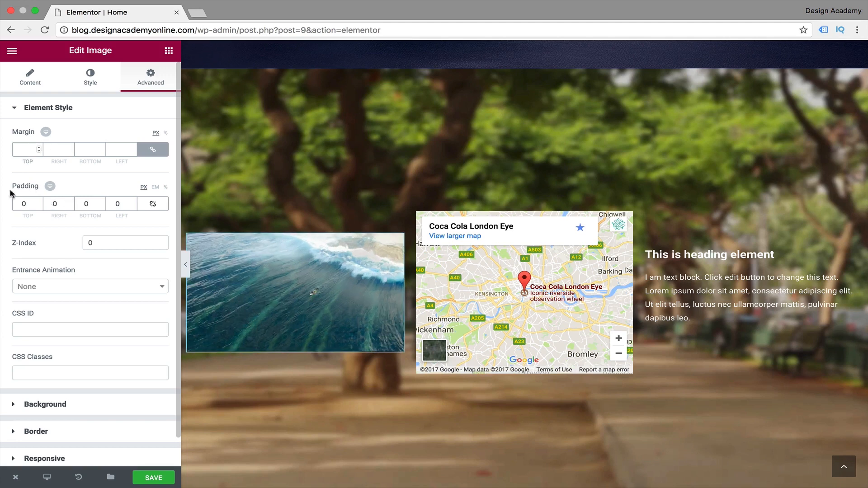
type("10")
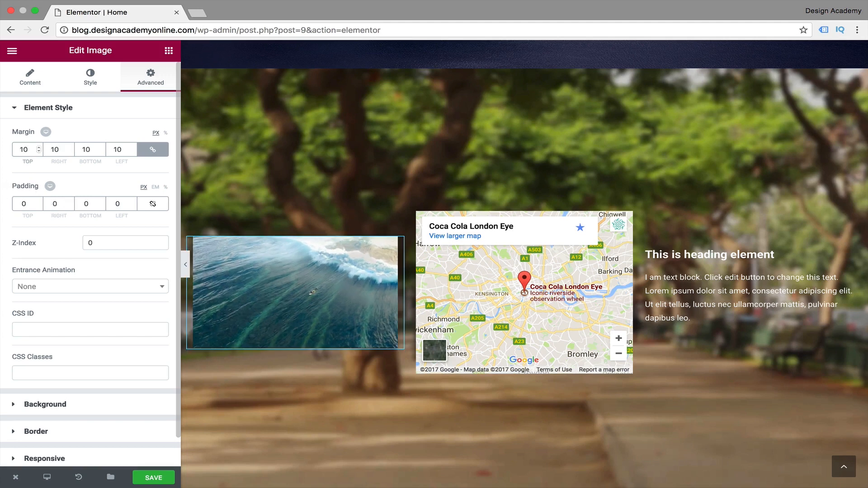
key("BackSpace")
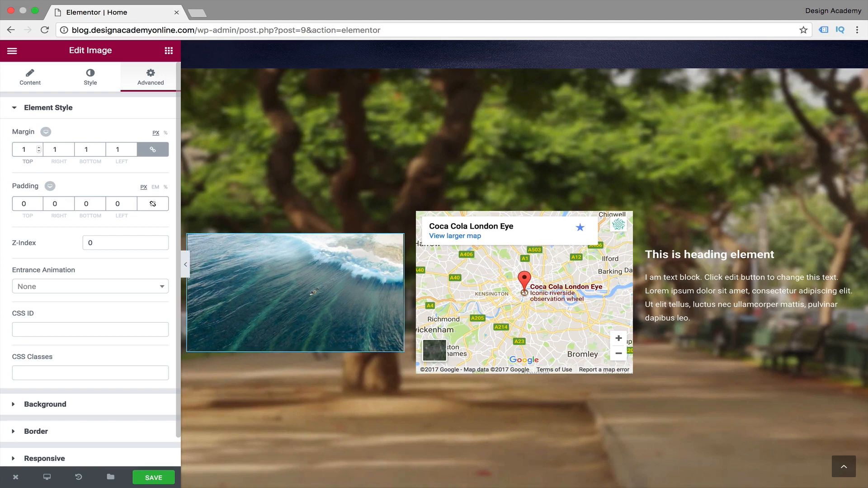
type("00")
key("BackSpace")
key("BackSpace")
key("BackSpace")
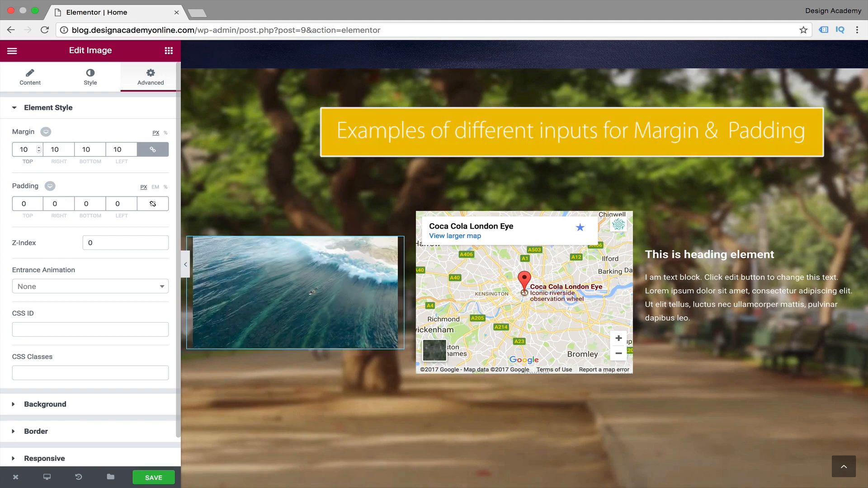
Unlink the image's margin sides, try negative right margins of -100 and -10 px, and set right to -90 and bottom to 50
left_click(153, 149)
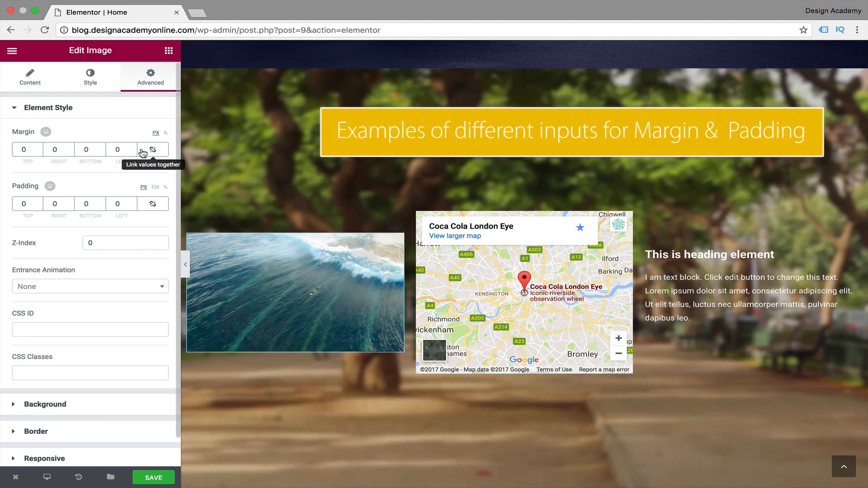
left_click(55, 150)
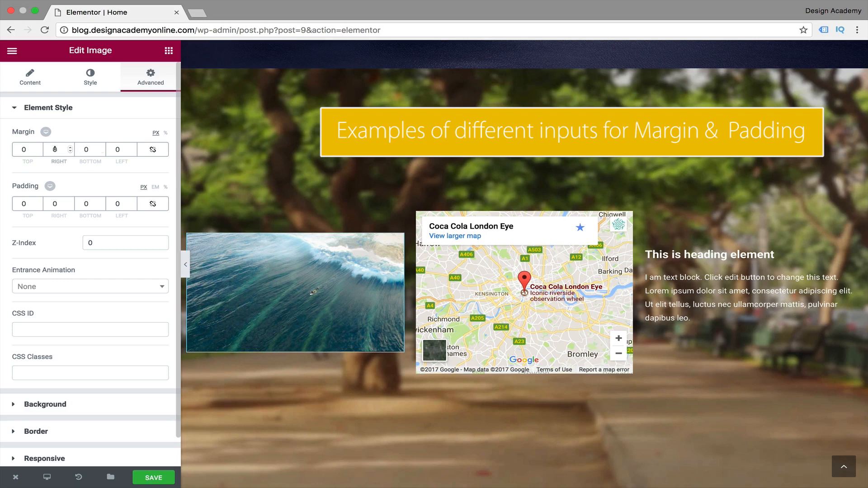
type("-1")
key("BackSpace")
type("100")
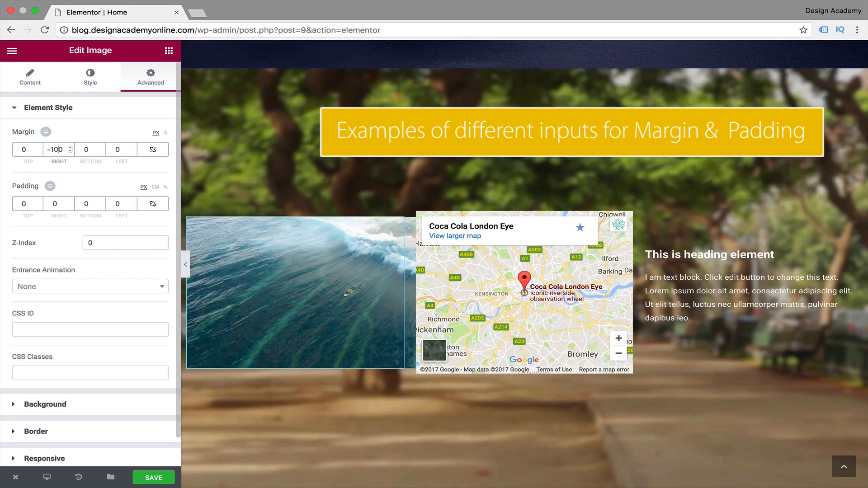
key("Delete")
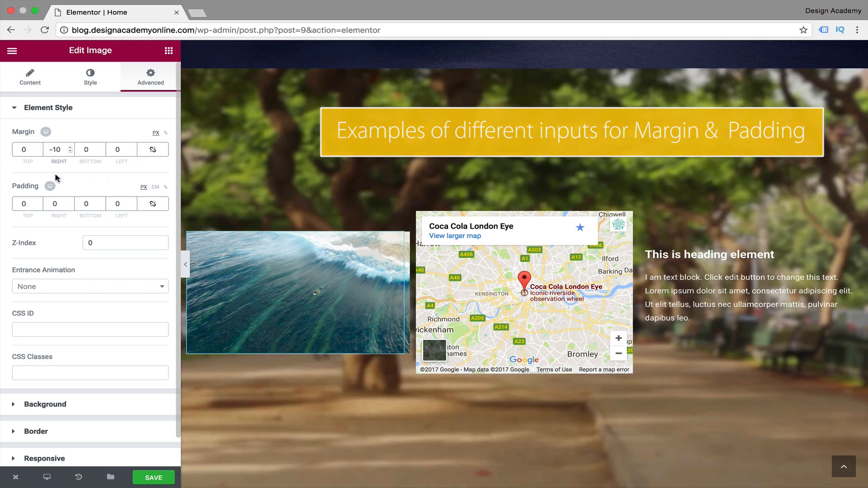
type("5")
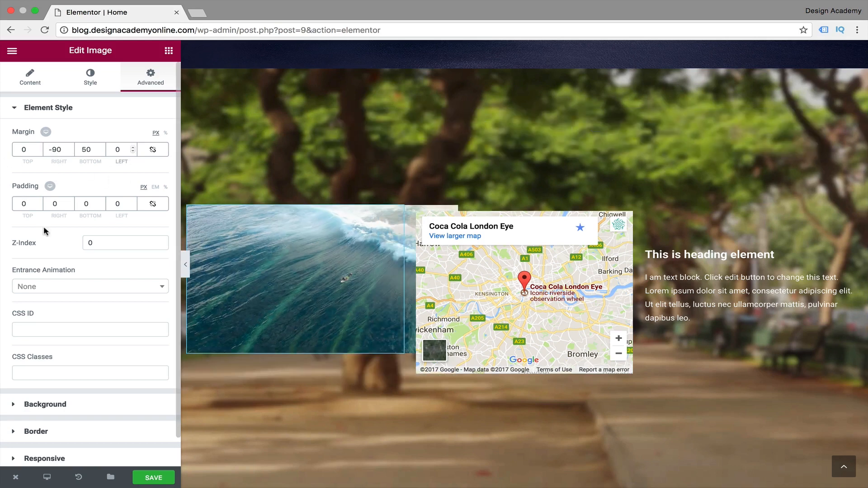
Reset the image's bottom and right margins to 0
scroll(43, 226, "down", 1)
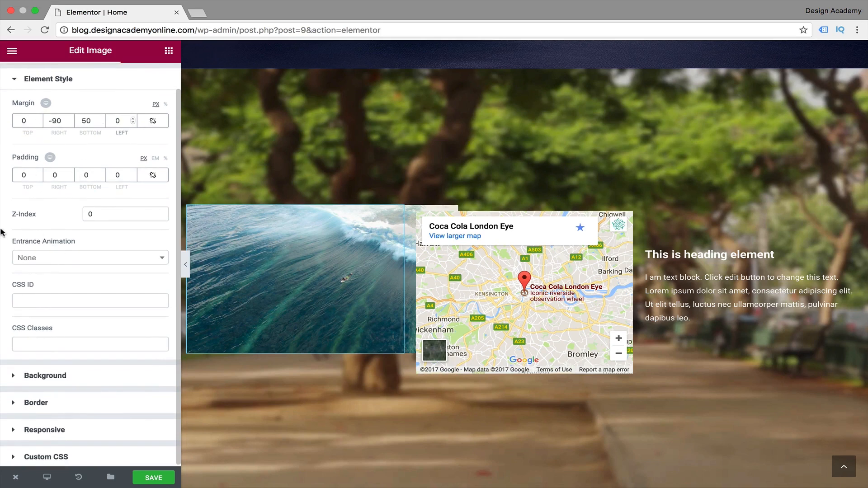
scroll(68, 181, "up", 1)
left_click(86, 120)
key("BackSpace")
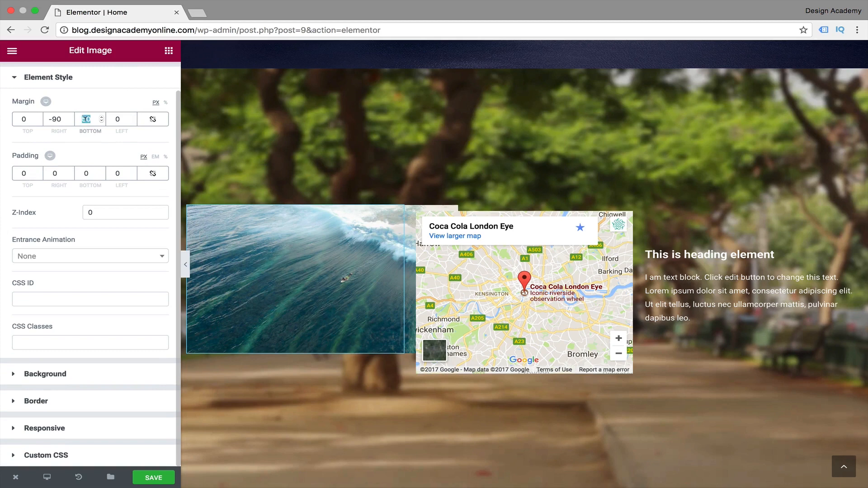
left_click(56, 116)
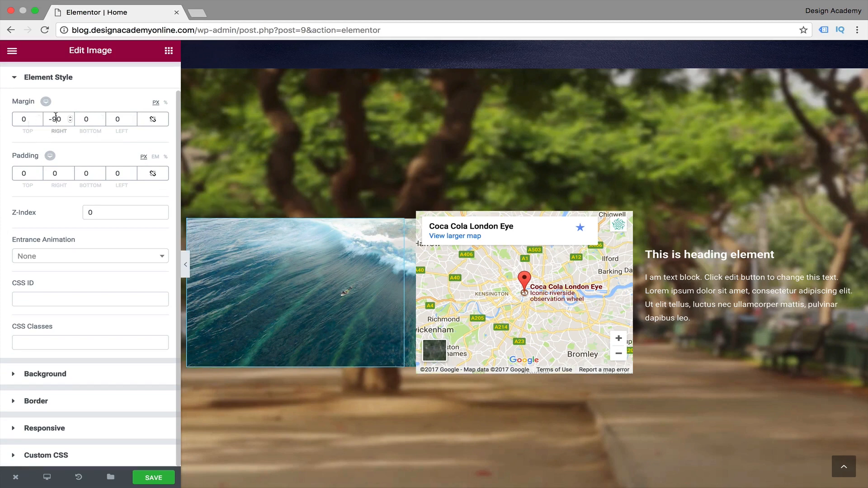
double_click(56, 118)
type("0")
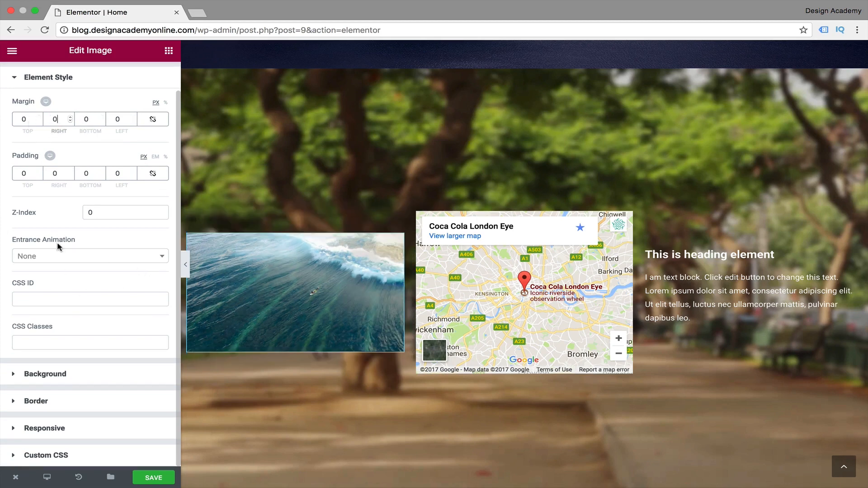
Set the image's entrance animation to Fade In Down and open its animation duration options
left_click(162, 262)
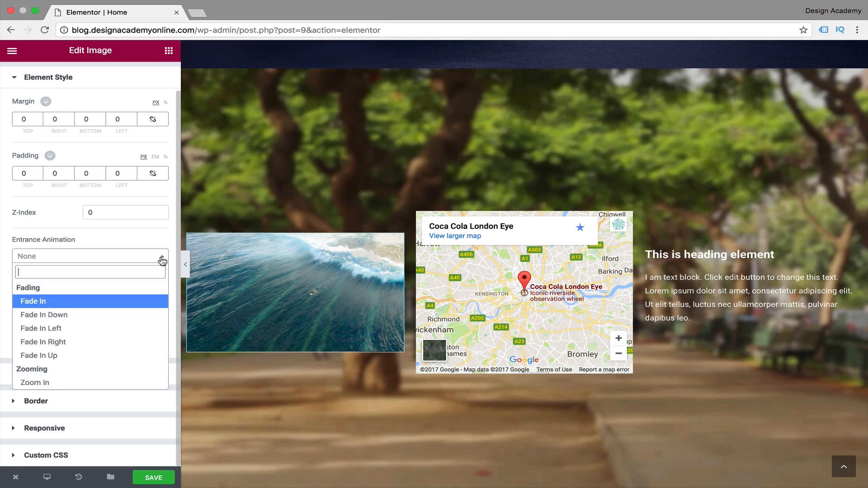
left_click(136, 312)
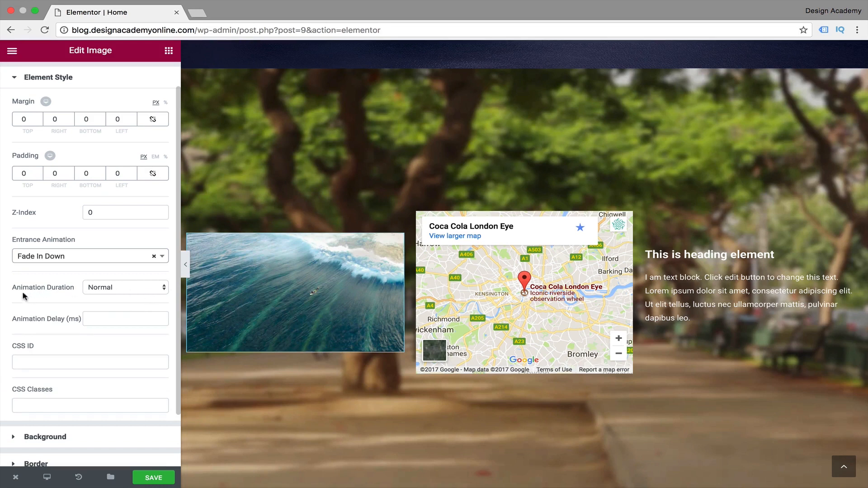
left_click(161, 289)
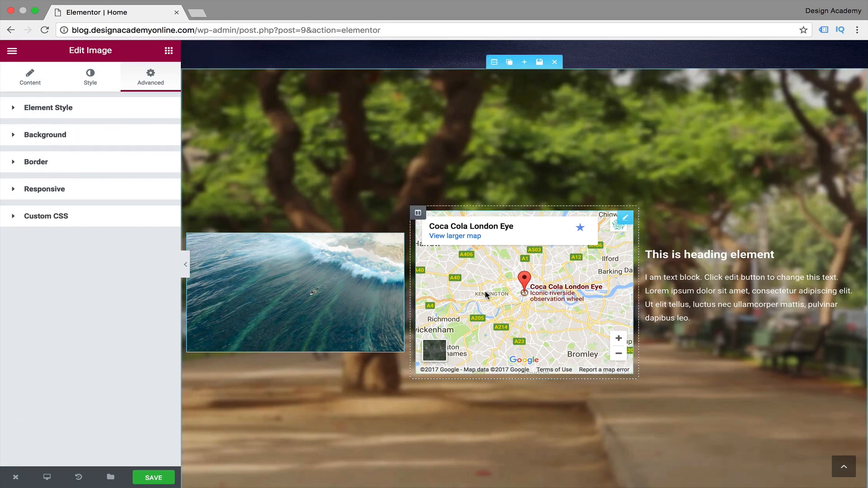
Give the text block below the heading a classic background in light blue through its advanced settings
left_click(737, 277)
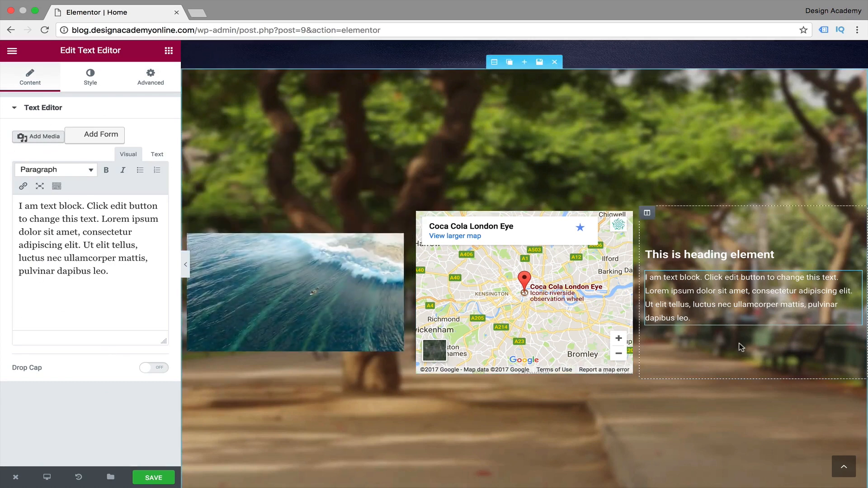
left_click(158, 80)
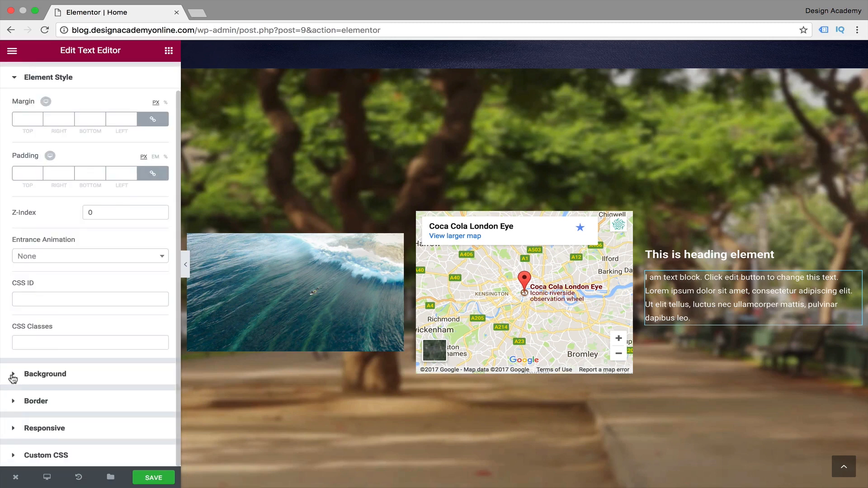
left_click(14, 372)
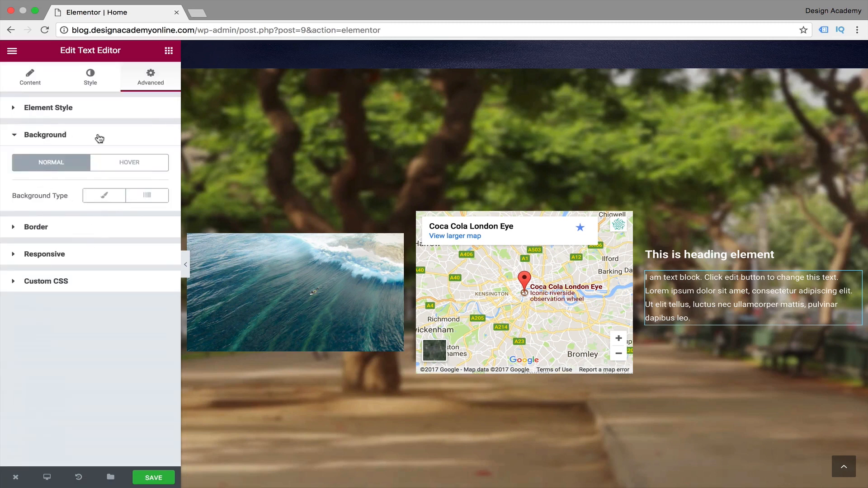
left_click(102, 199)
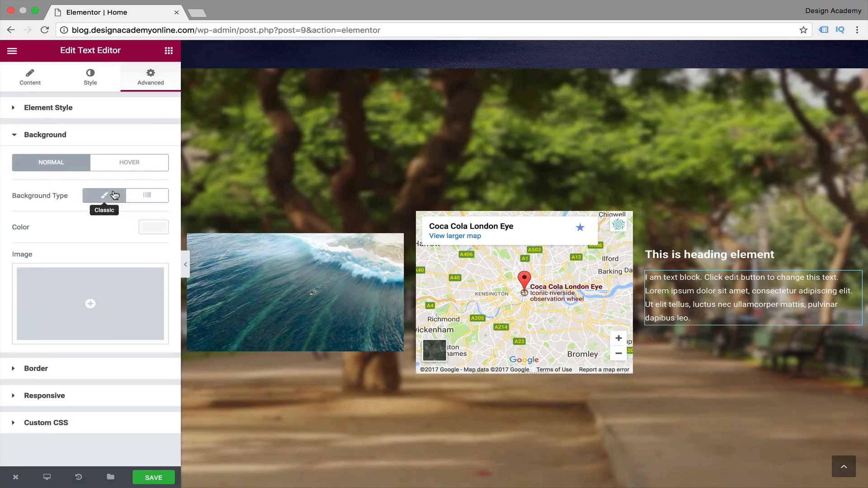
left_click(153, 229)
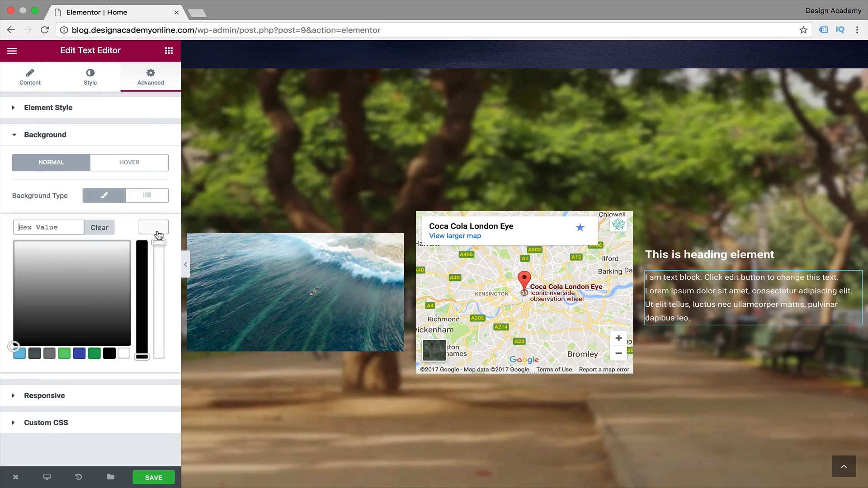
left_click(19, 354)
left_click(154, 227)
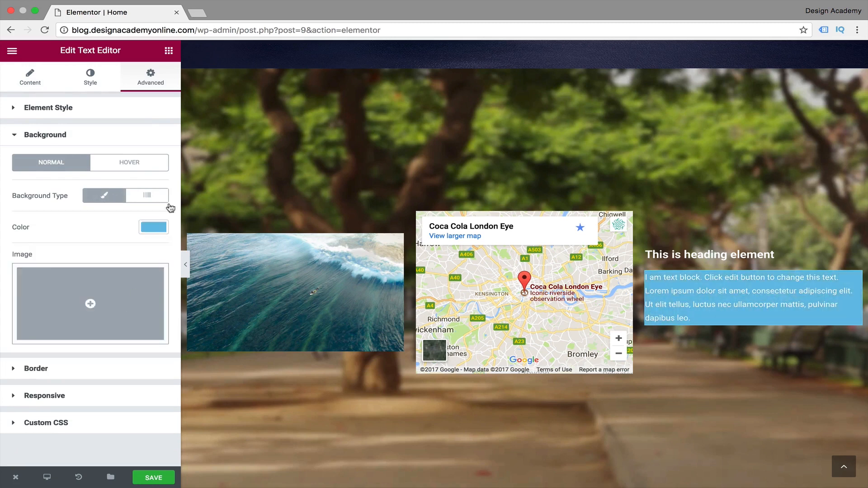
Set the text block's padding to 10 px on all sides in its element style settings
left_click(17, 134)
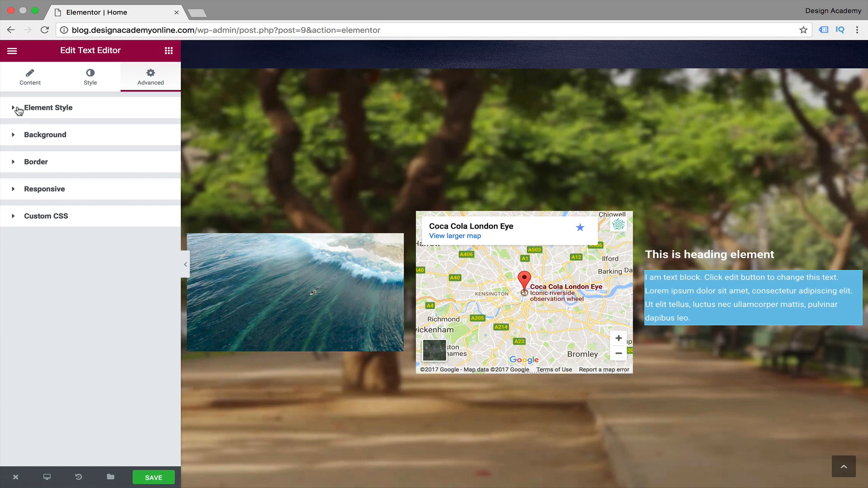
left_click(17, 109)
left_click(25, 202)
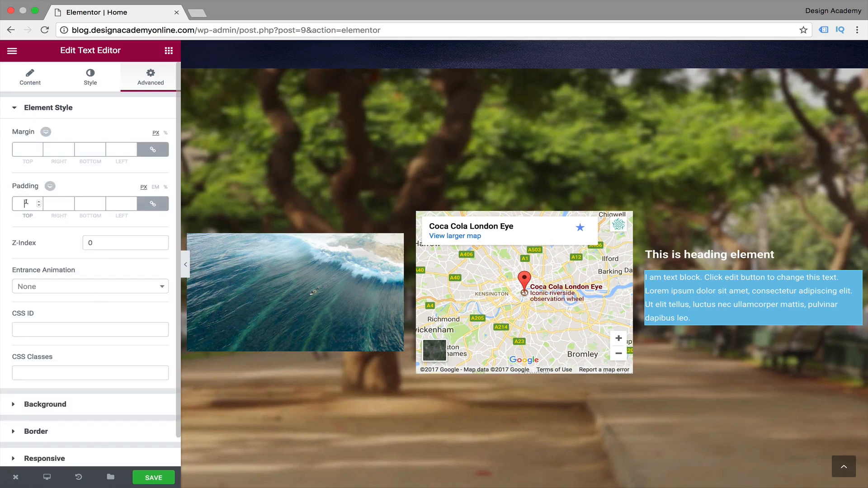
type("10")
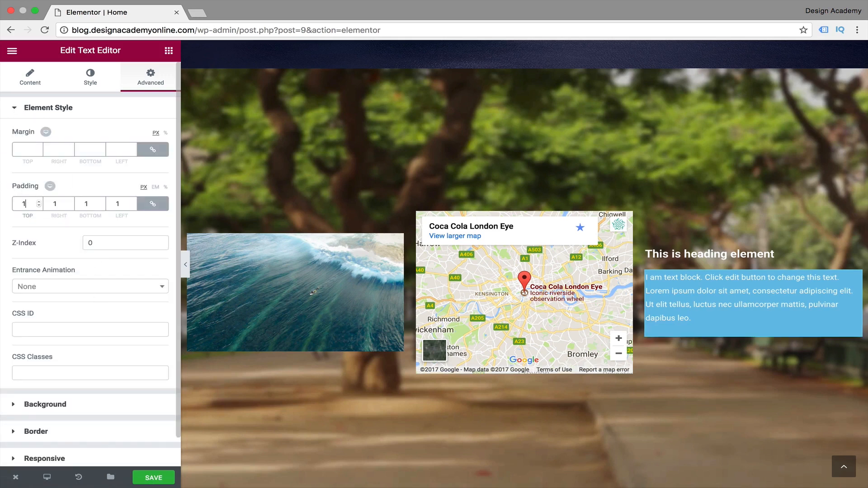